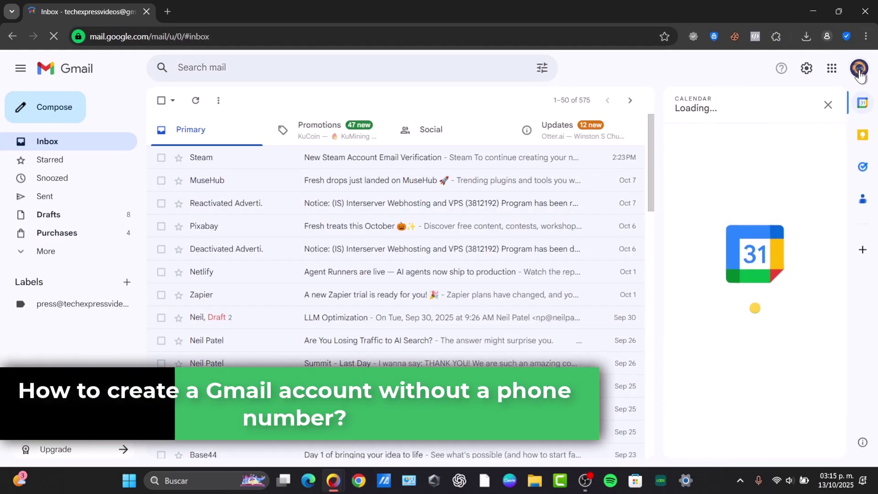
Choose 'Add another account' from the Gmail avatar menu to open a Google sign-in tab.
left_click(860, 69)
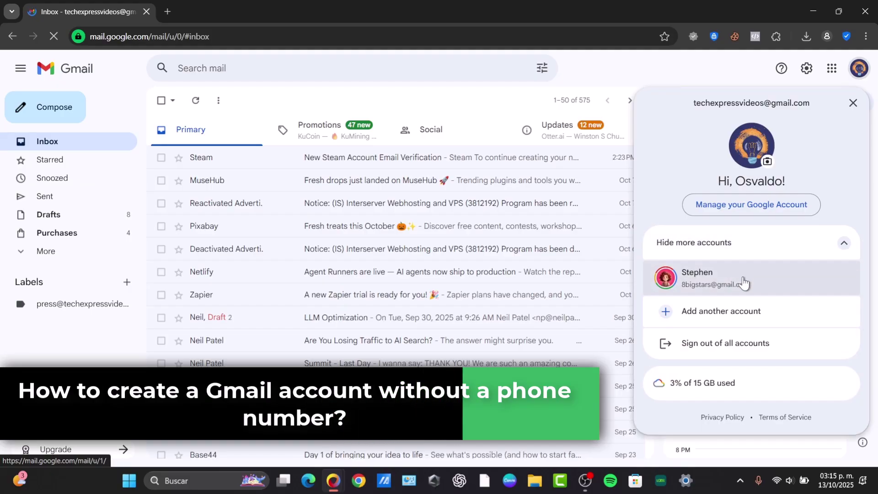
left_click(721, 309)
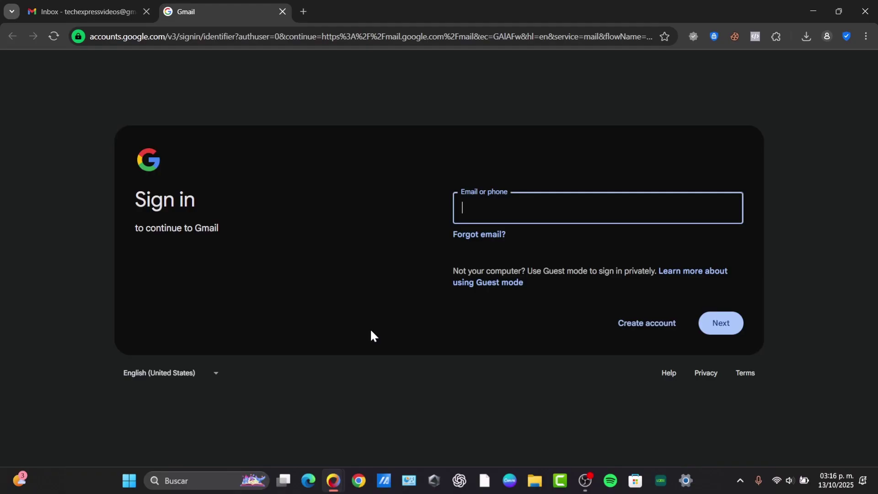
Close the sign-in tab and launch a New Private Mode Window from the taskbar icon.
left_click(280, 15)
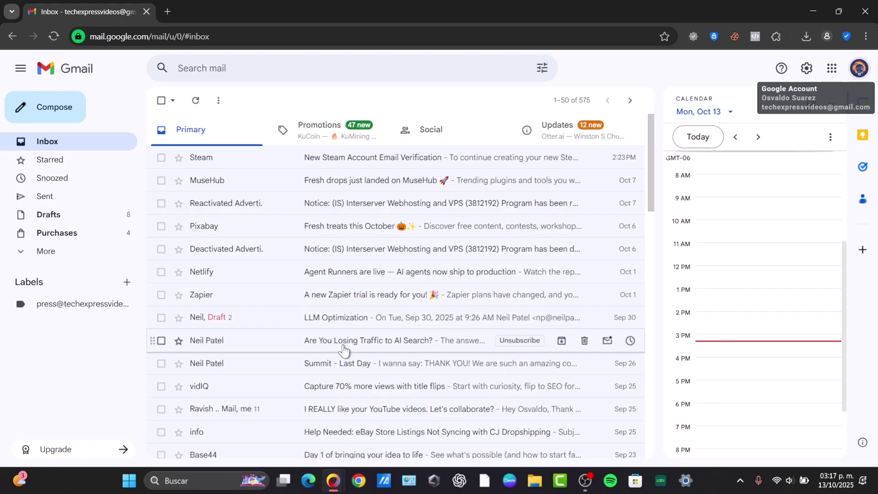
right_click(334, 480)
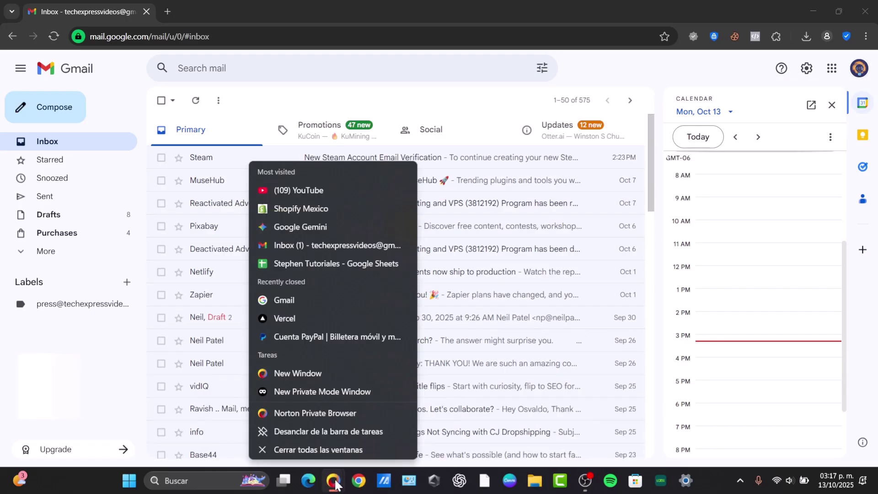
left_click(335, 387)
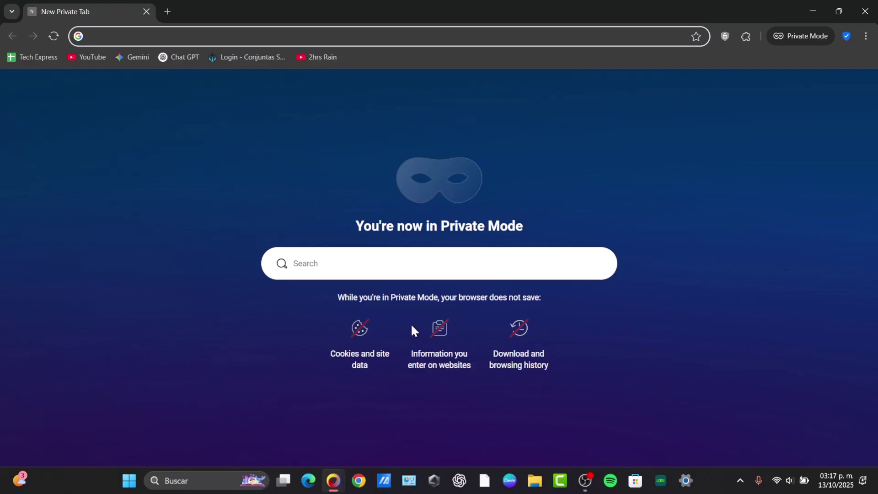
Load gmail.com in the private window and choose Create account > For my personal use.
type("gmail.com")
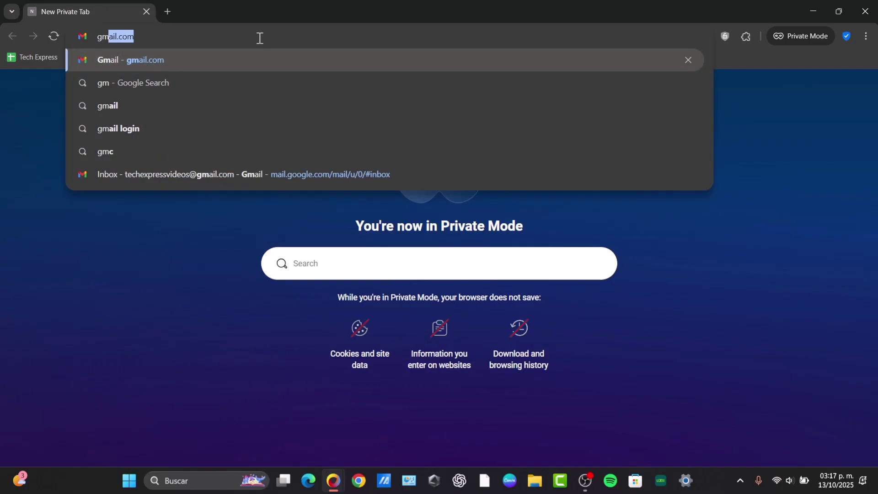
key("Return")
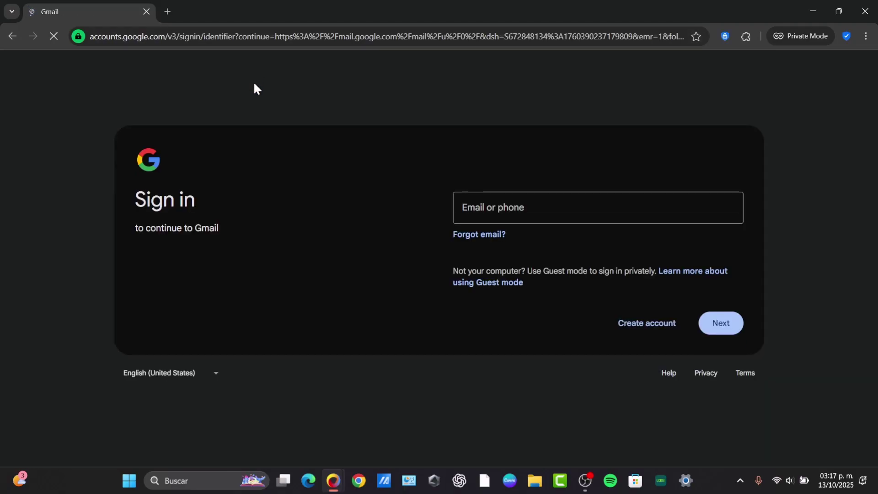
left_click(670, 326)
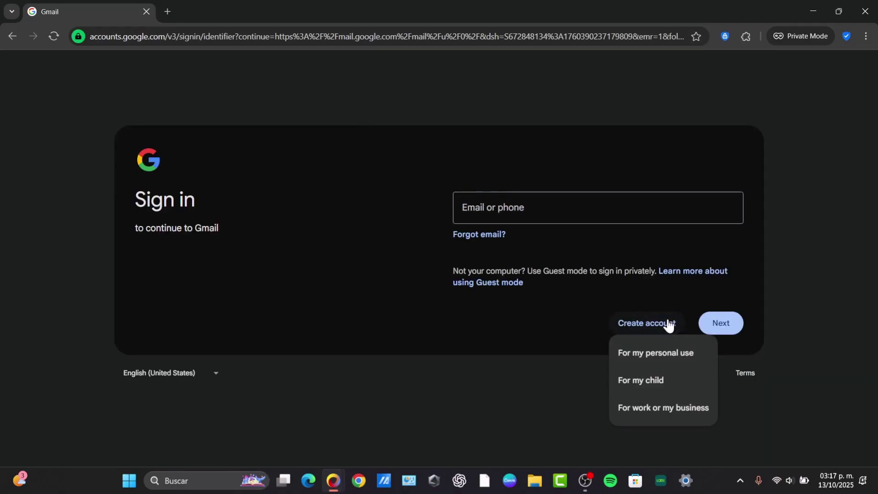
left_click(662, 357)
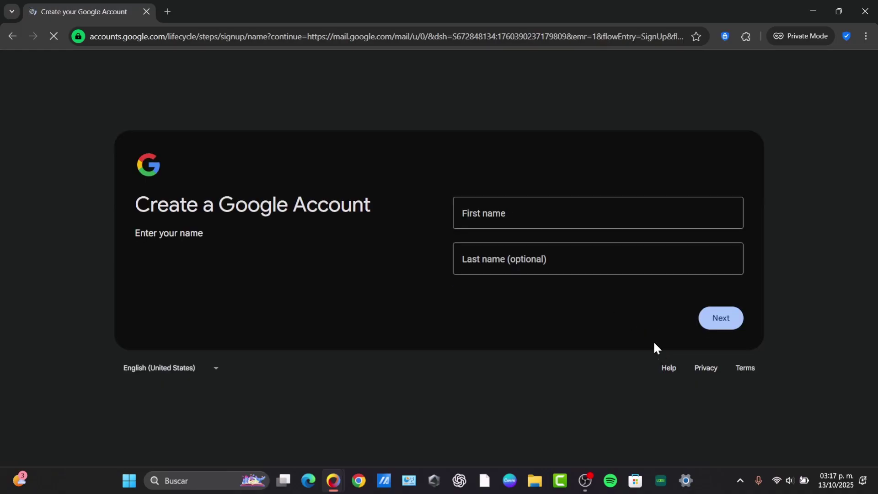
Fill the first and last name from autofill suggestions and continue.
left_click(498, 221)
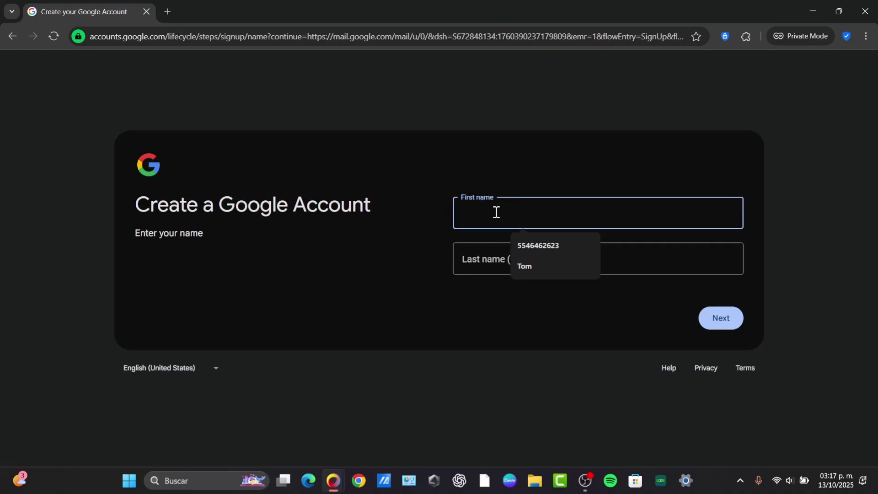
left_click(530, 268)
left_click(513, 259)
left_click(550, 311)
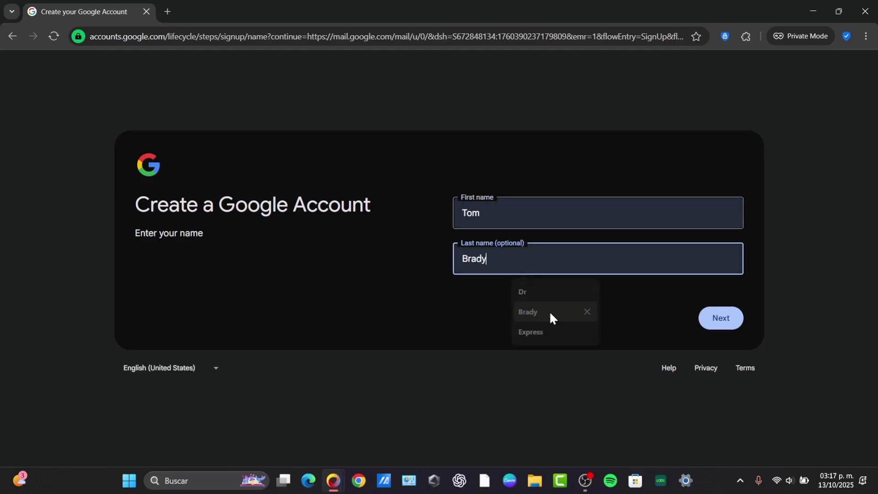
left_click(710, 326)
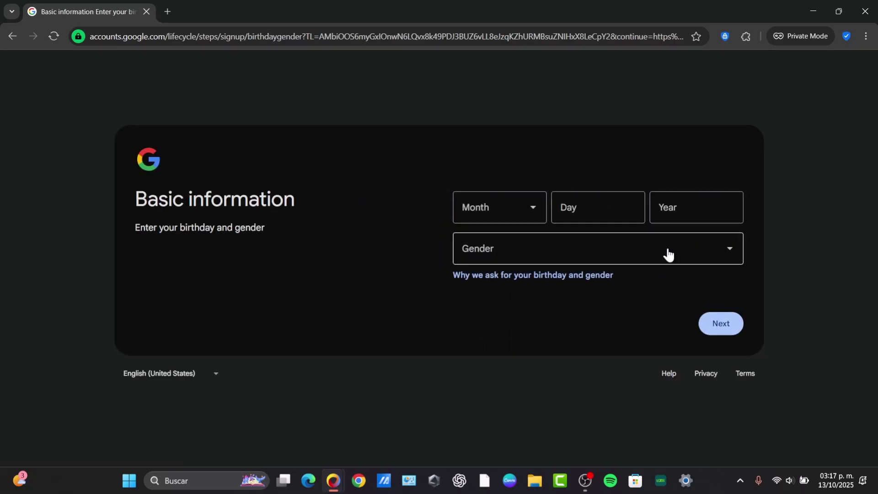
Enter the birthday as February 12, year '19', then pick the second suggested Gmail address.
left_click(501, 214)
left_click(496, 268)
left_click(594, 209)
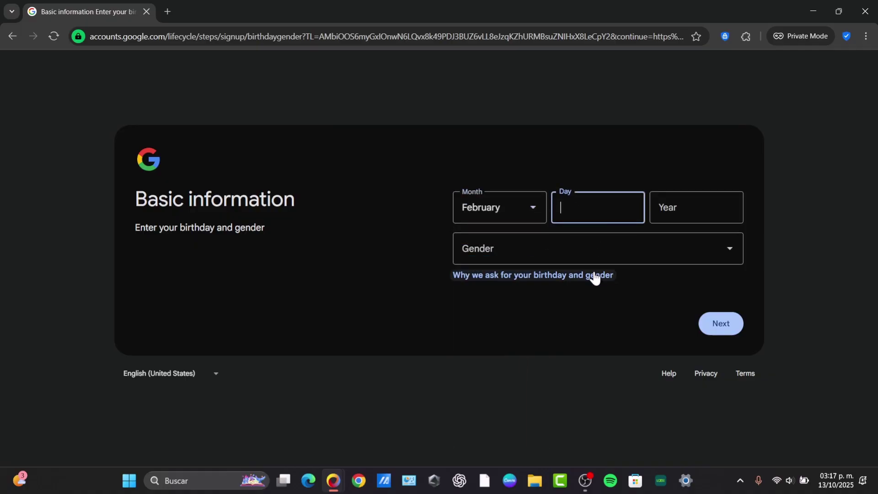
type("12")
key("Tab")
type("19")
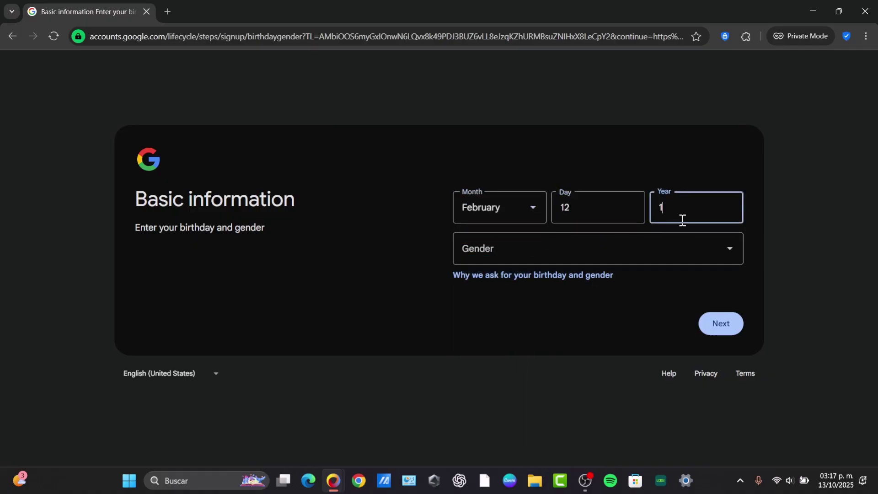
key("Return")
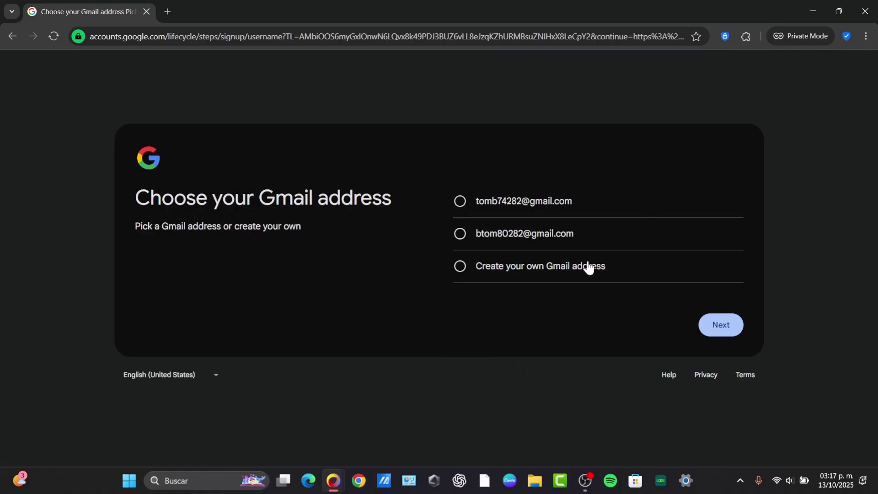
left_click(543, 238)
left_click(709, 326)
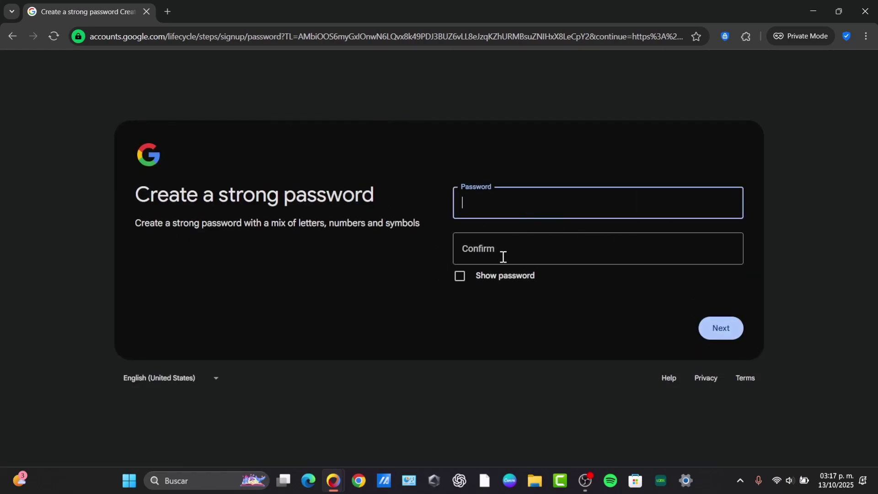
left_click(506, 249)
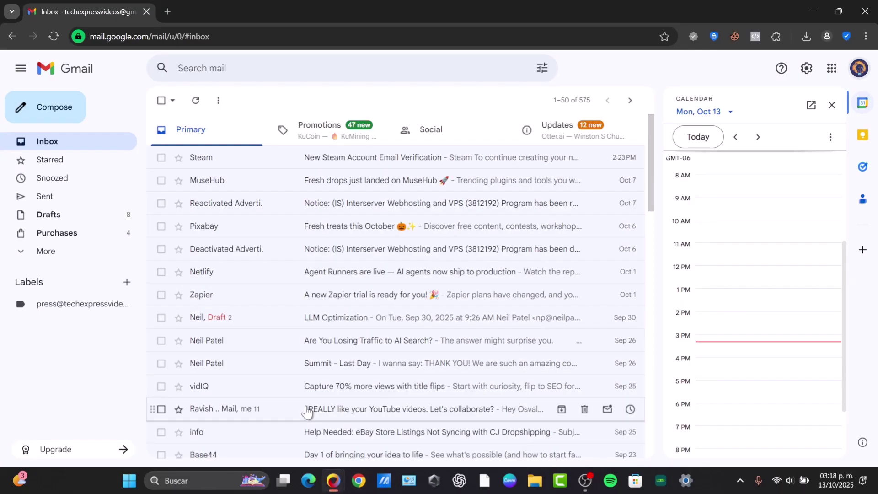
Return to the Gmail inbox window and open 'Manage your Google Account' in a new tab.
left_click(306, 412)
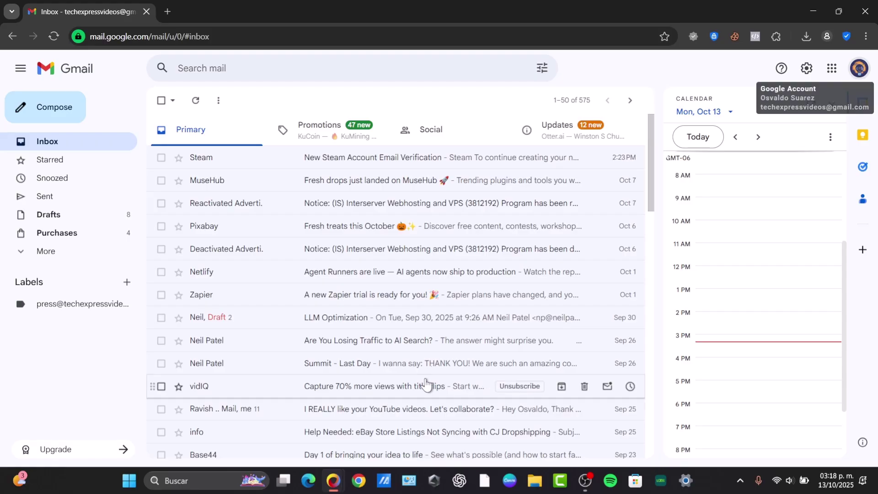
left_click(860, 69)
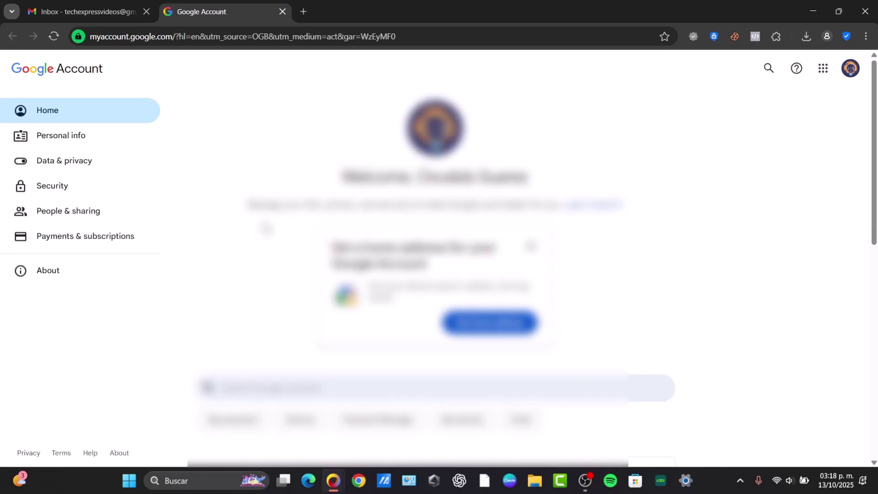
Open Personal info and scroll through Contact info, Addresses and Your profiles.
left_click(94, 140)
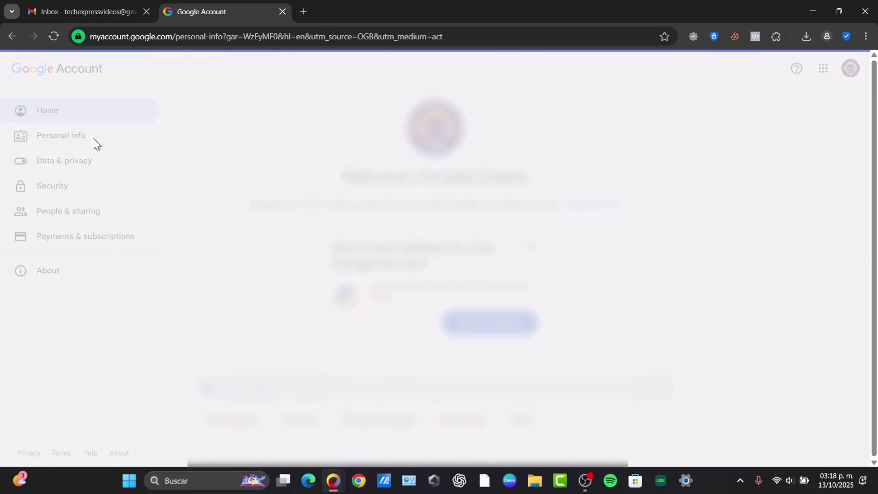
scroll(319, 267, "down", 6)
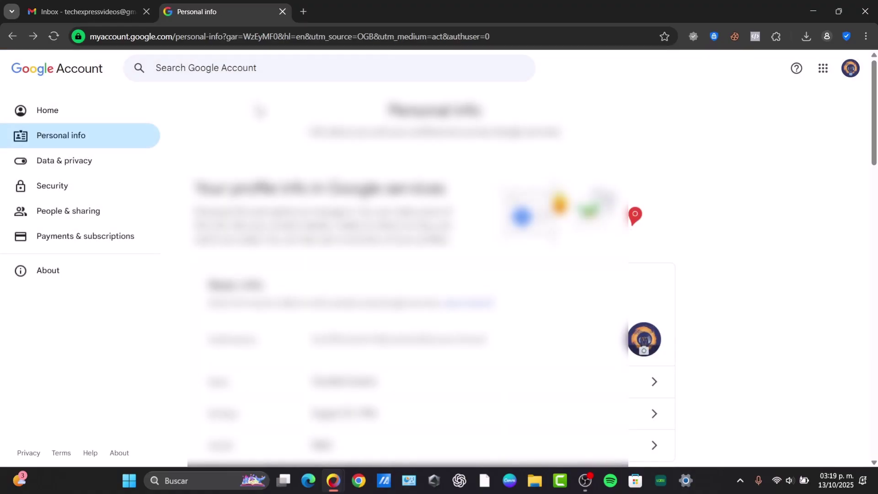
scroll(438, 230, "down", 10)
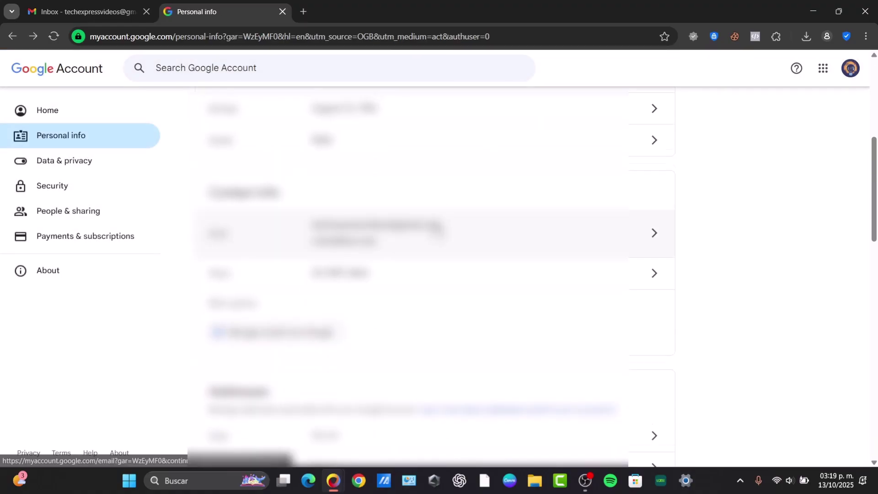
scroll(439, 230, "up", 3)
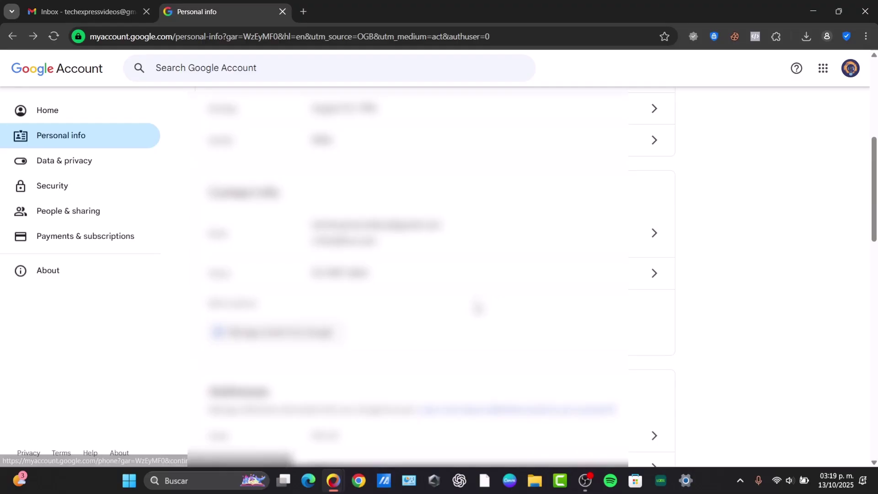
scroll(475, 311, "down", 3)
scroll(473, 314, "down", 6)
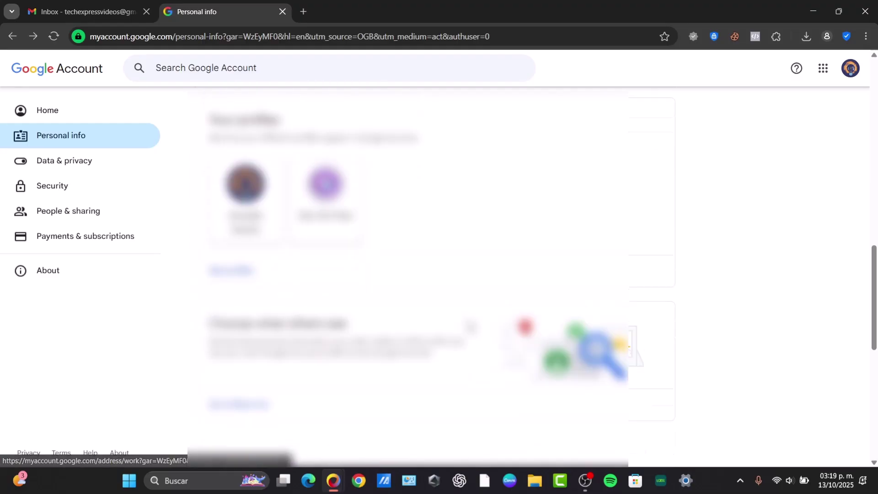
Close the Personal info tab, switch windows, and open Settings from the ⋮ menu.
left_click(279, 11)
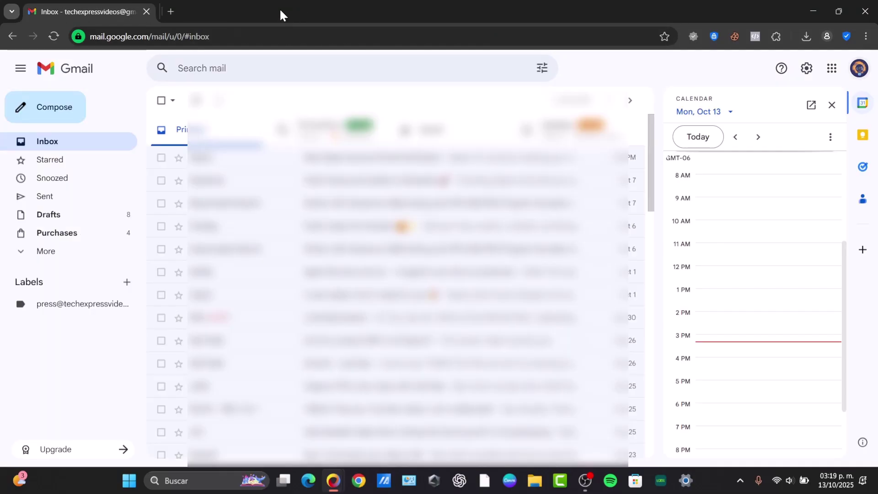
mouse_move(335, 483)
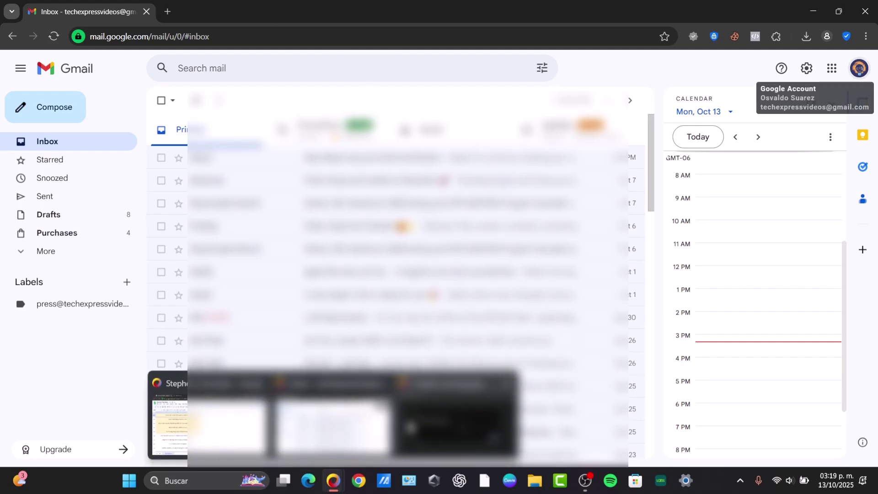
left_click(447, 409)
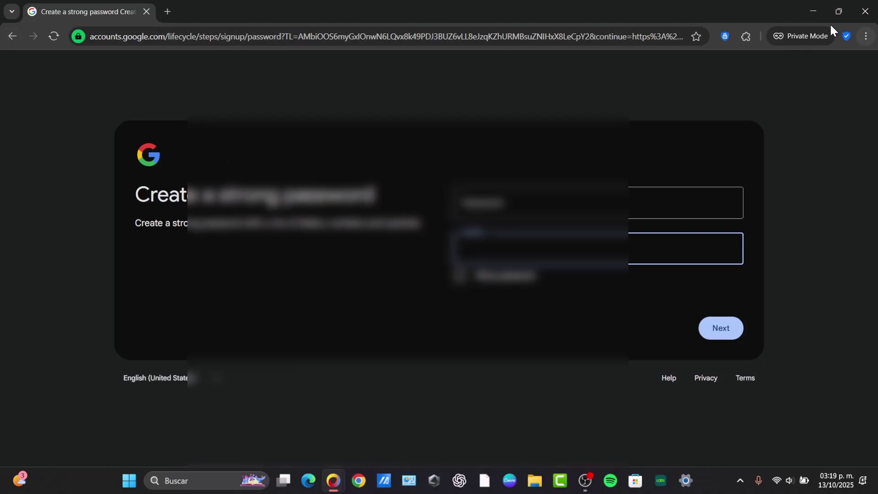
left_click(866, 36)
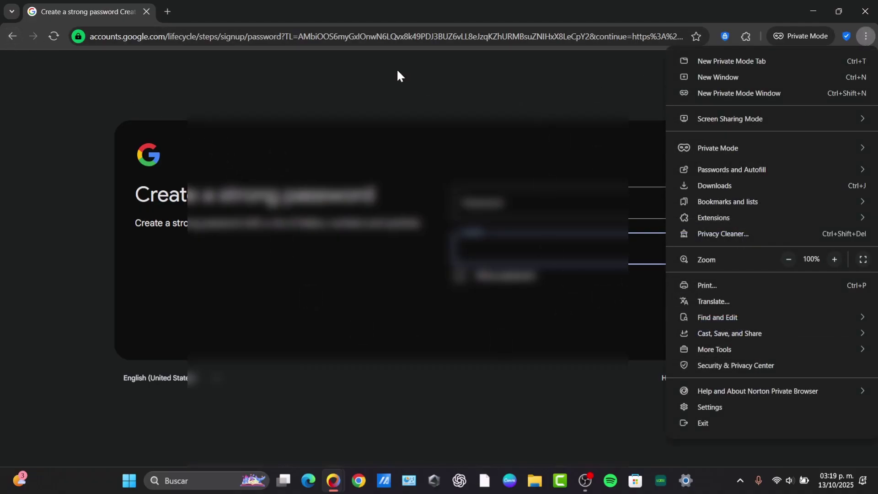
left_click(710, 406)
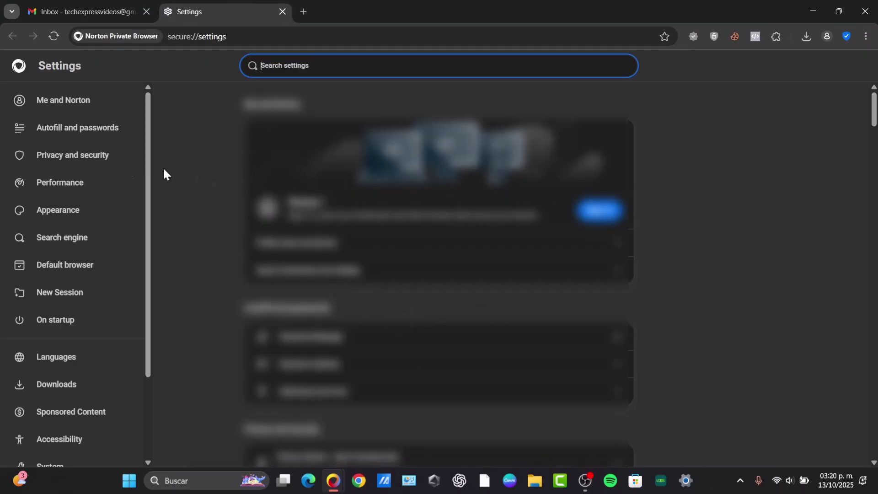
Search settings for 'histo' and open Privacy Cleaner - clear browsing data.
scroll(73, 253, "down", 3)
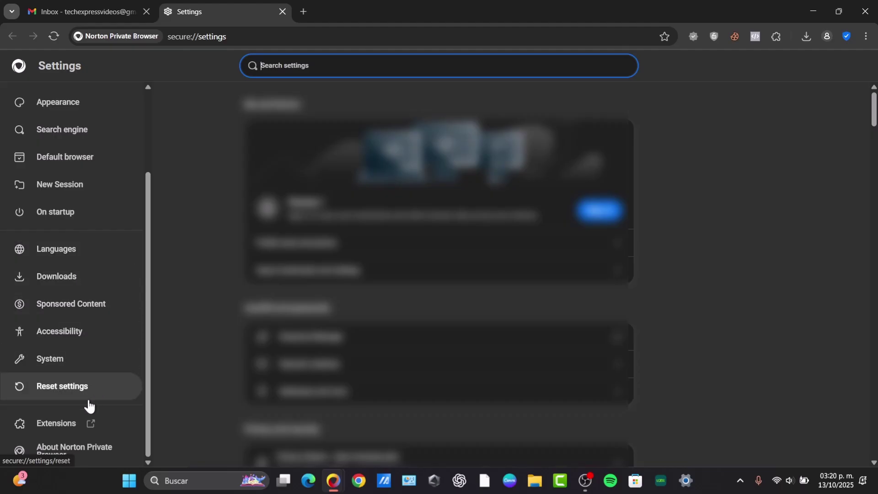
left_click(84, 399)
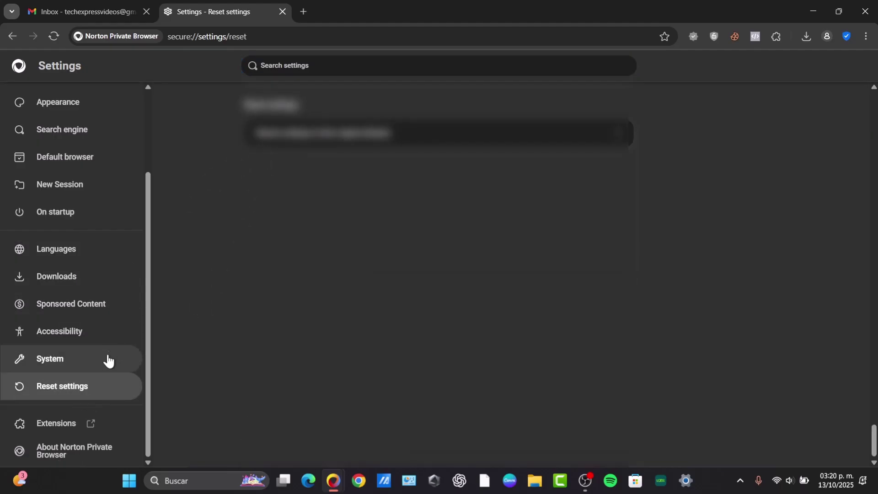
left_click(69, 360)
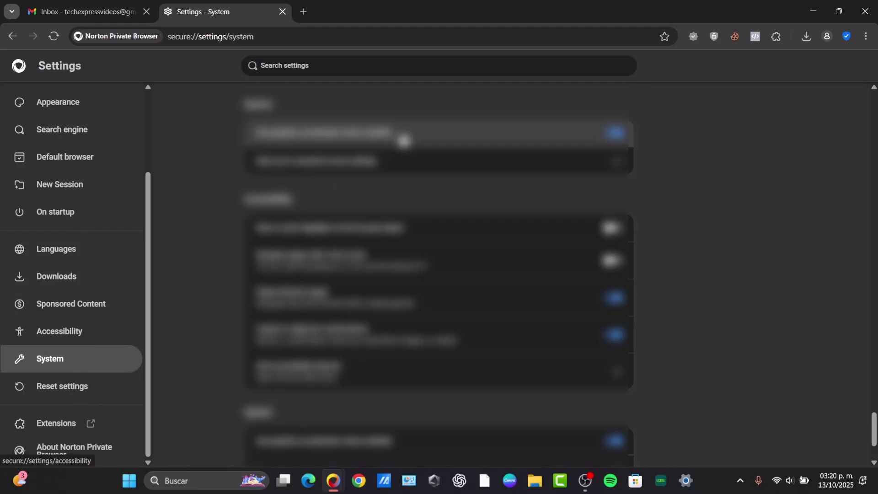
scroll(402, 141, "down", 3)
left_click(364, 72)
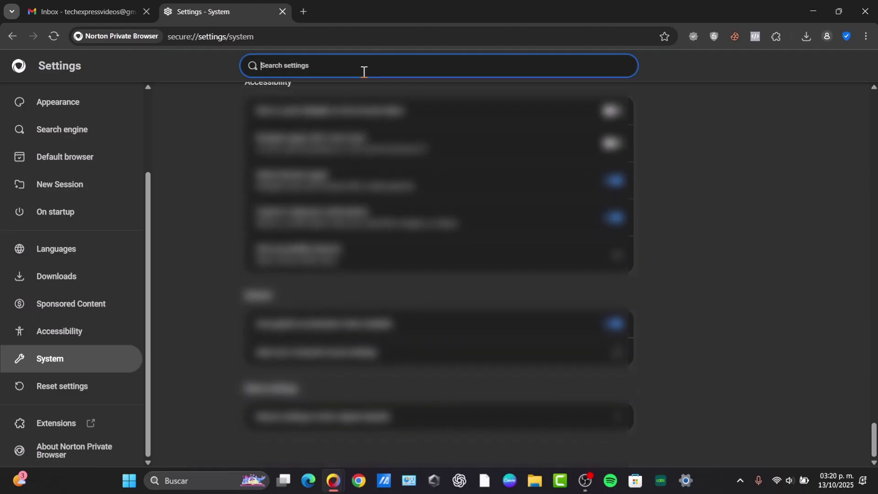
type("histo")
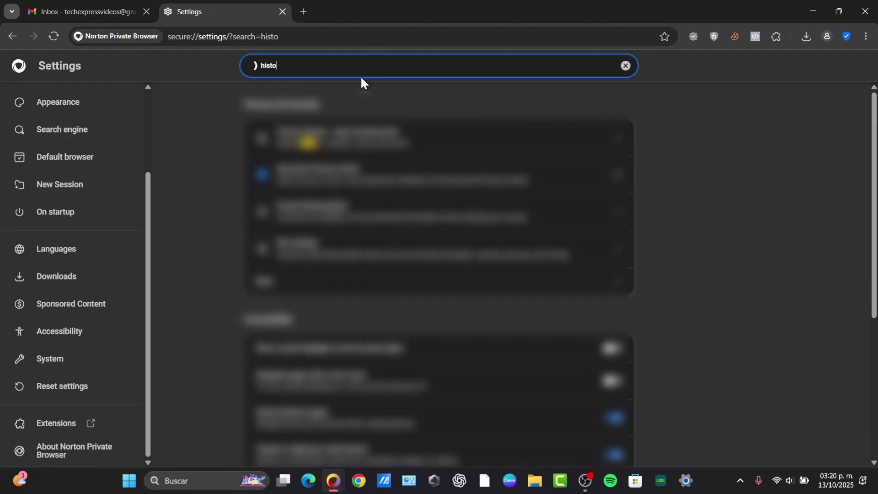
left_click(380, 143)
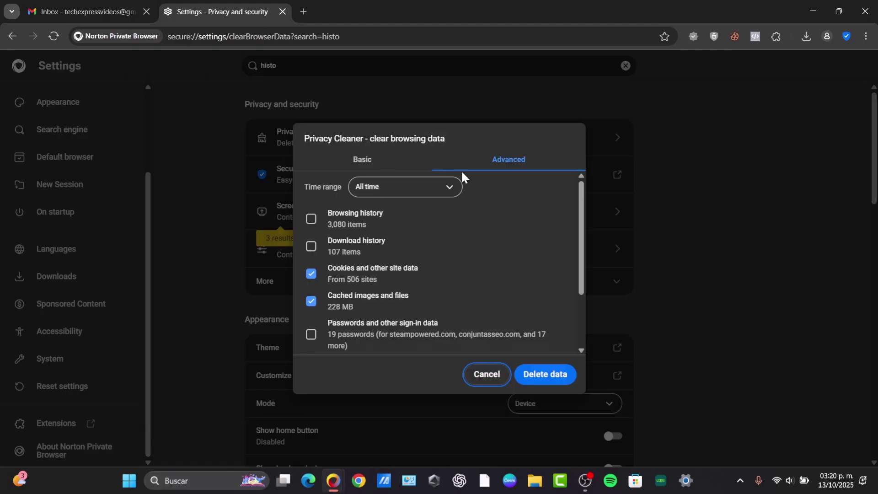
Keep the time range at All time, review the data checkboxes, and cancel without clearing.
left_click(414, 188)
left_click(392, 191)
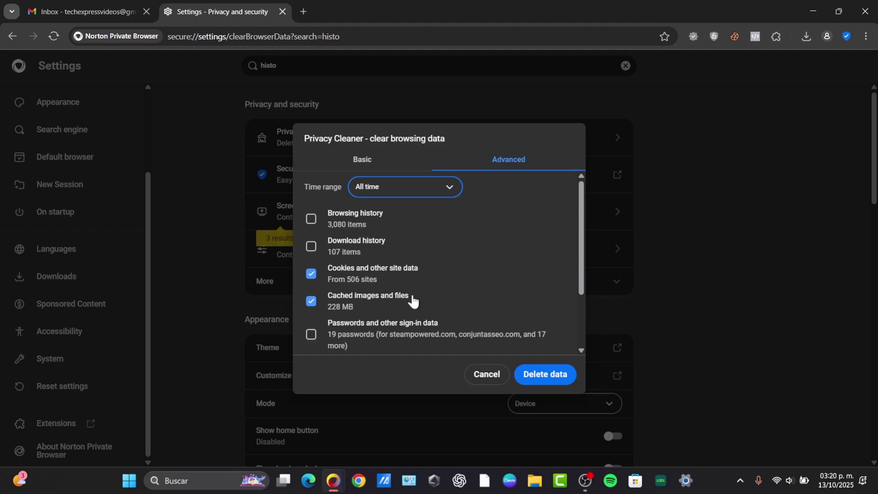
scroll(369, 338, "down", 3)
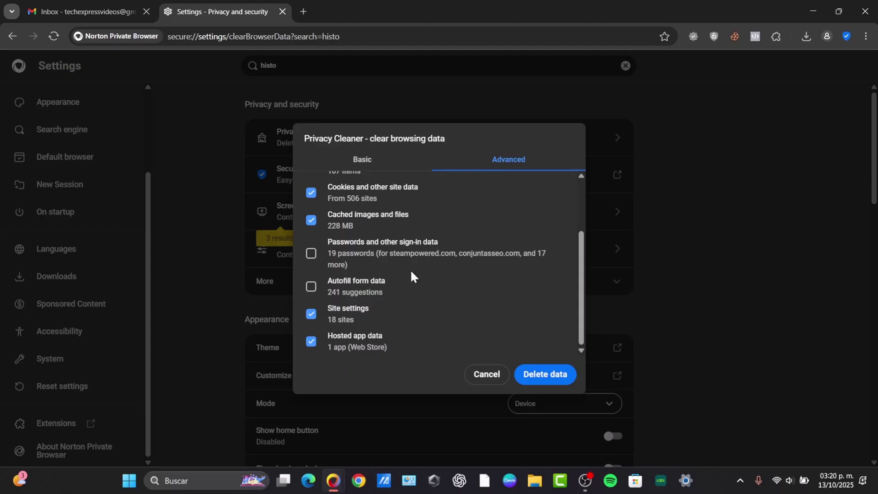
left_click(487, 375)
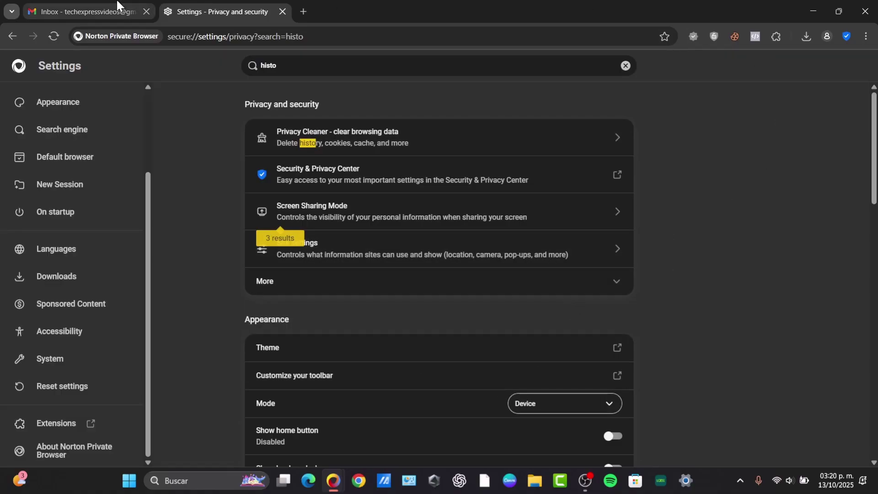